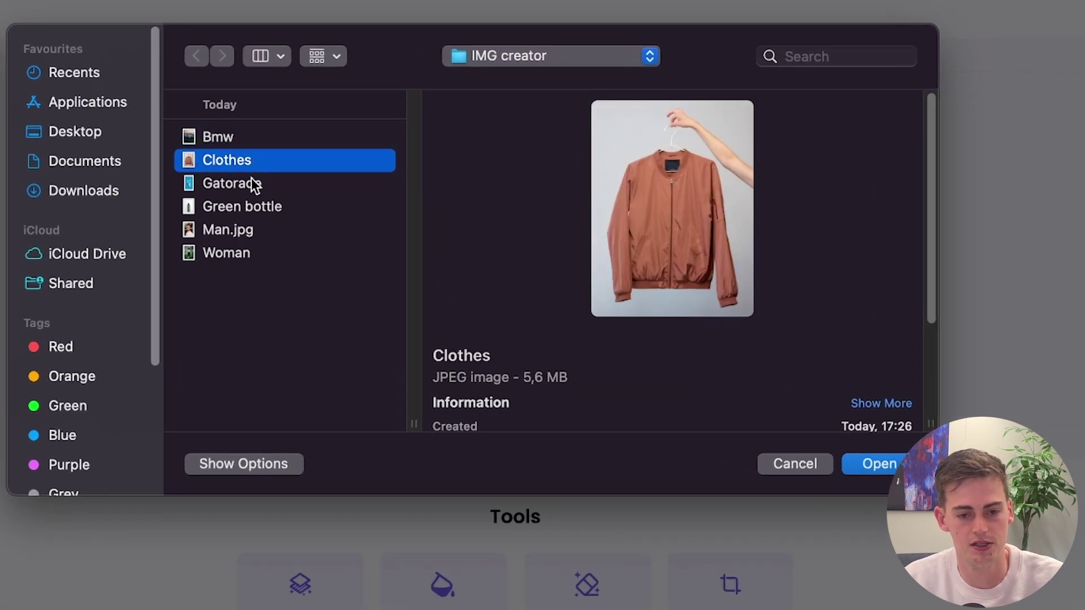
Preview the Gatorade, Green bottle, Man.jpg and Woman sample photos in the IMG creator folder.
left_click(236, 186)
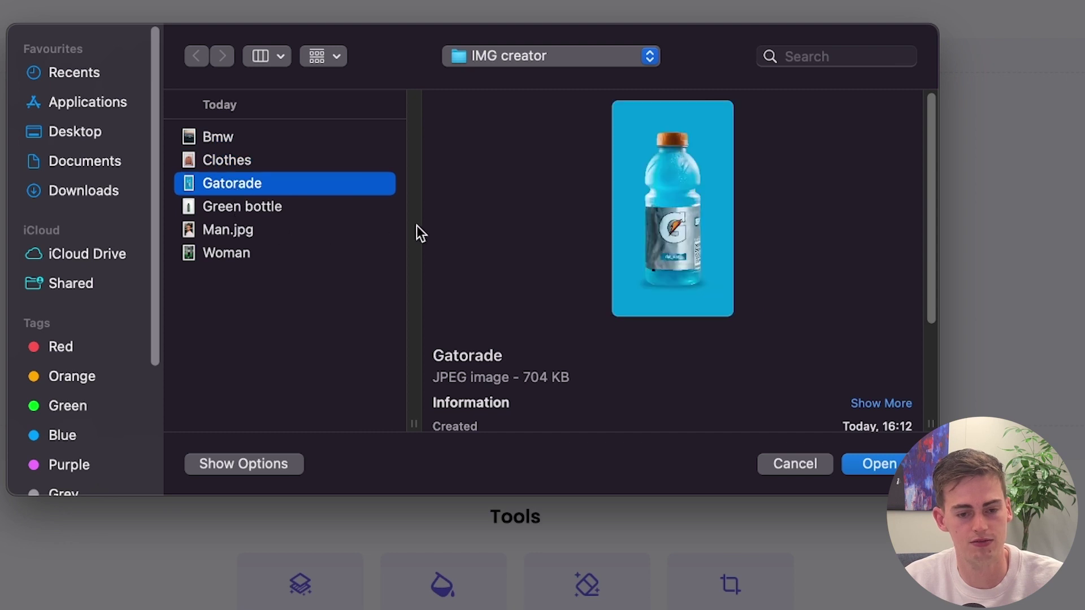
left_click(242, 206)
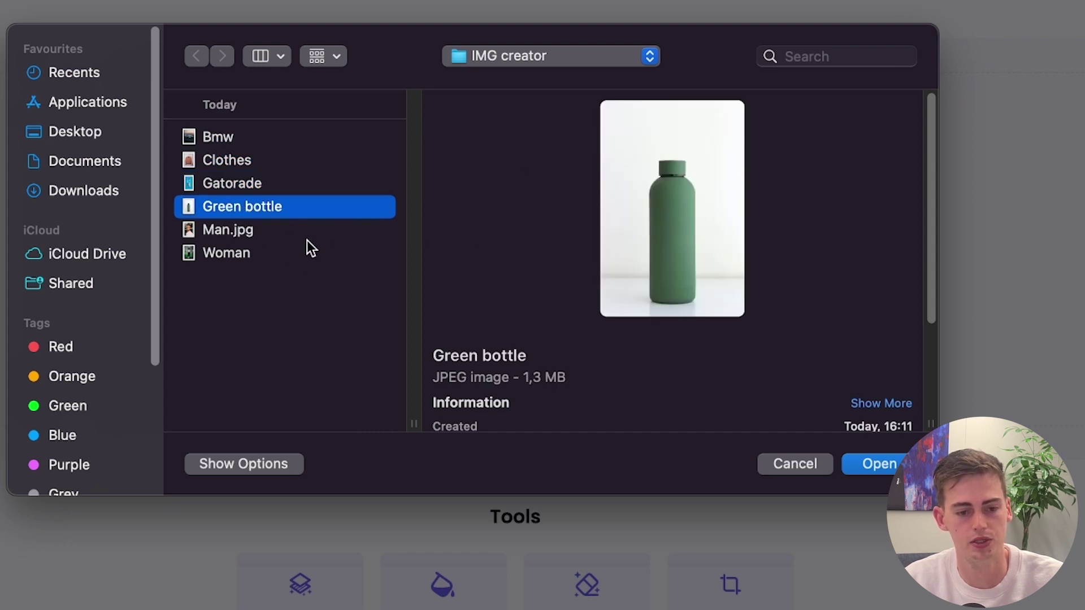
left_click(212, 232)
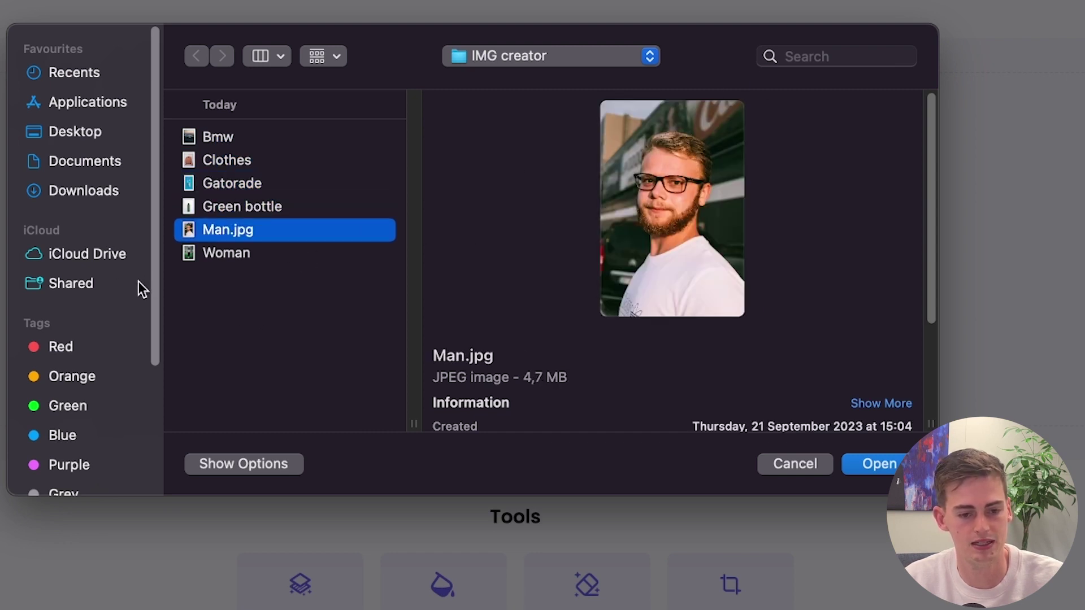
left_click(219, 255)
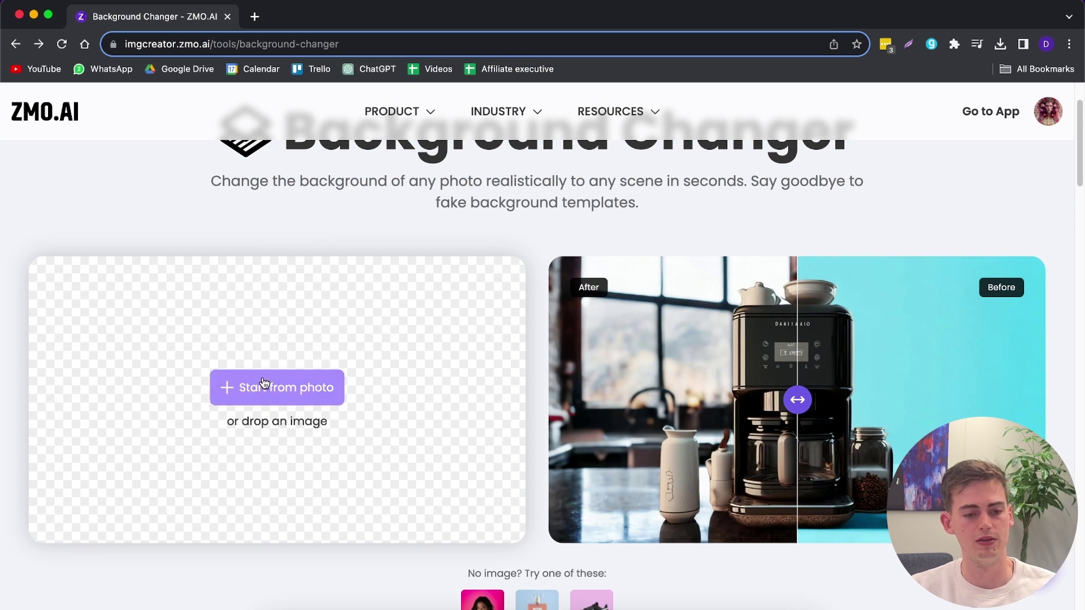
Upload the Green bottle photo via Start from photo.
left_click(264, 383)
left_click(378, 274)
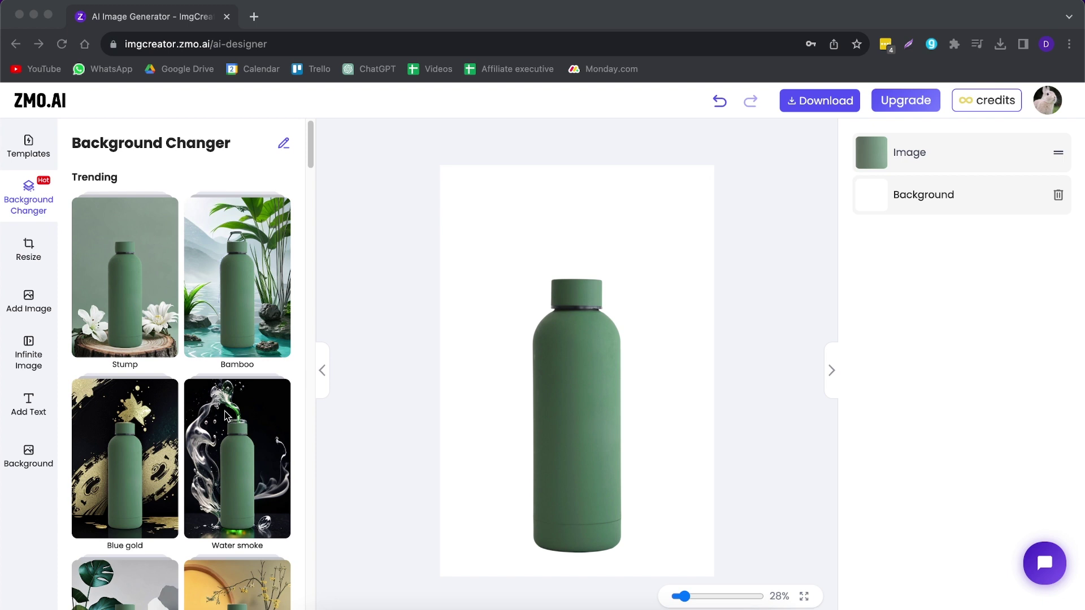
Browse the background templates and generate variations in the Blue gold style.
scroll(217, 378, "down", 6)
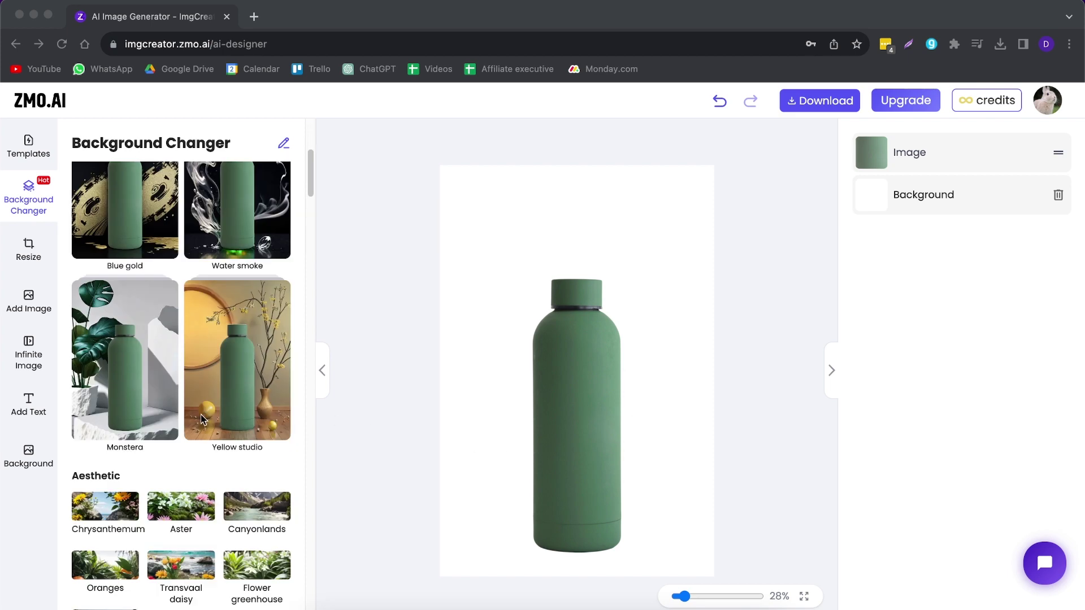
scroll(110, 374, "up", 4)
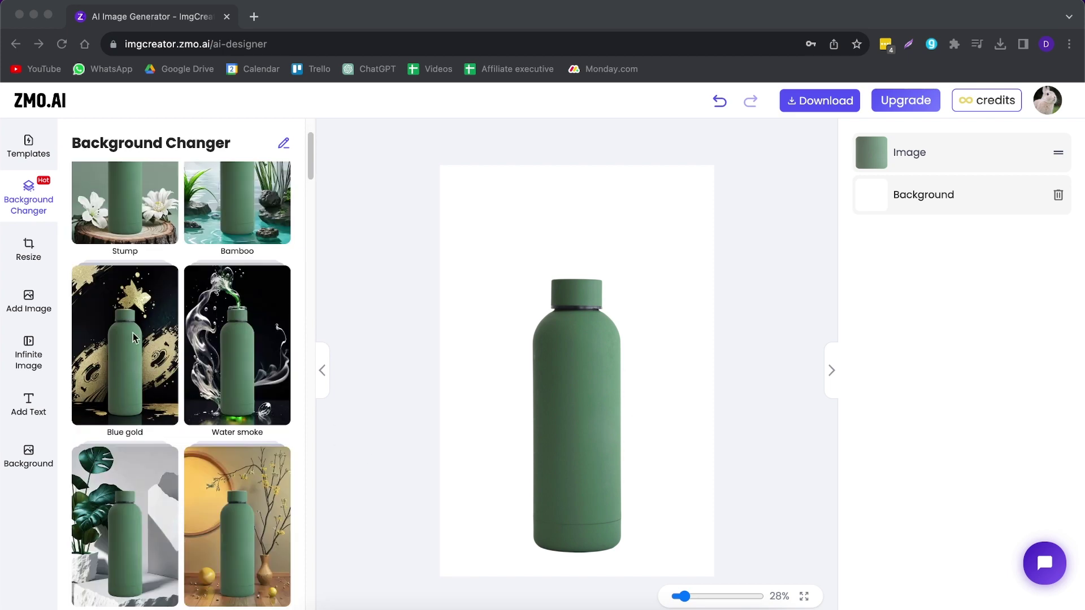
scroll(137, 331, "down", 2)
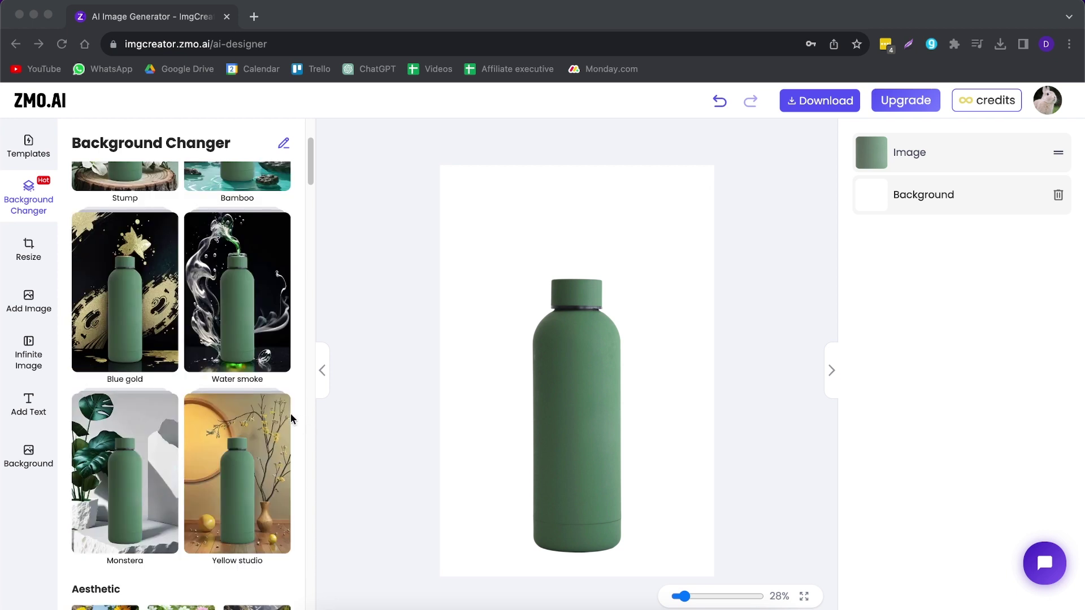
scroll(242, 472, "up", 4)
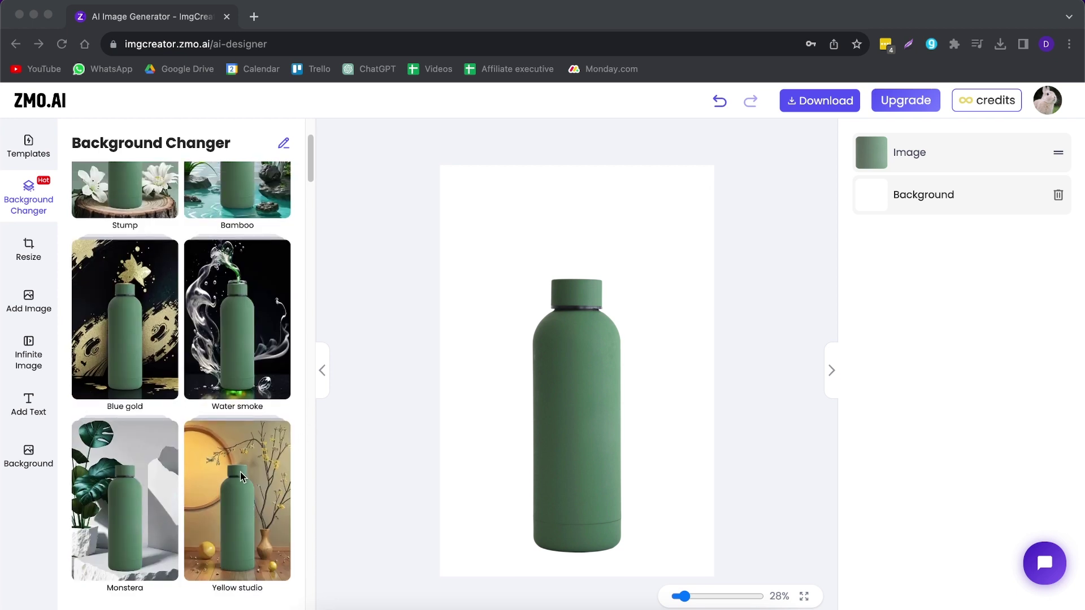
scroll(243, 270, "up", 1)
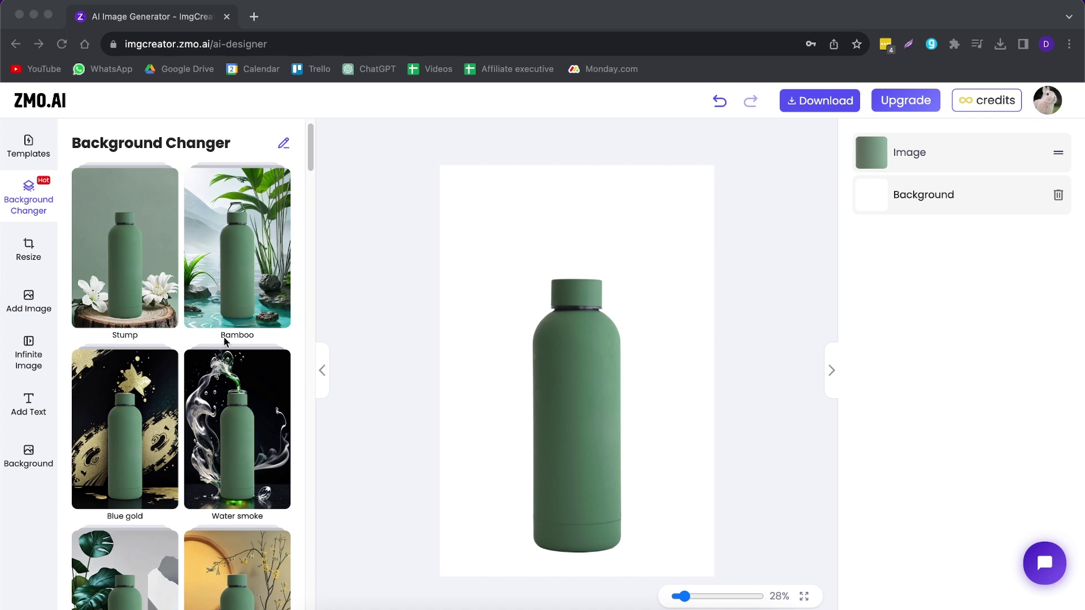
left_click(118, 423)
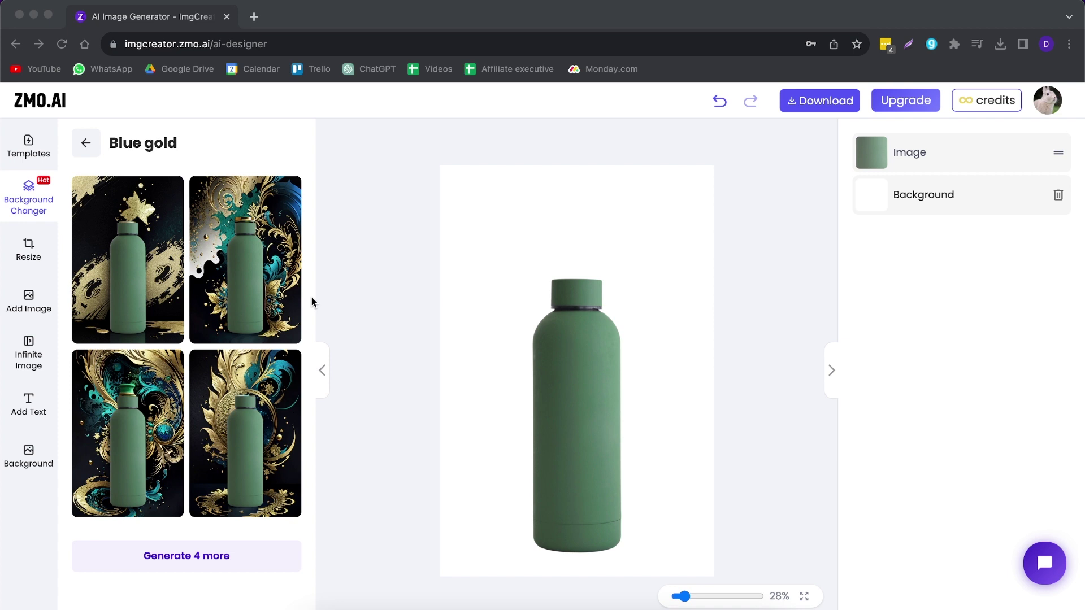
Apply the last Blue gold variation to the bottle and inspect the result.
left_click(242, 400)
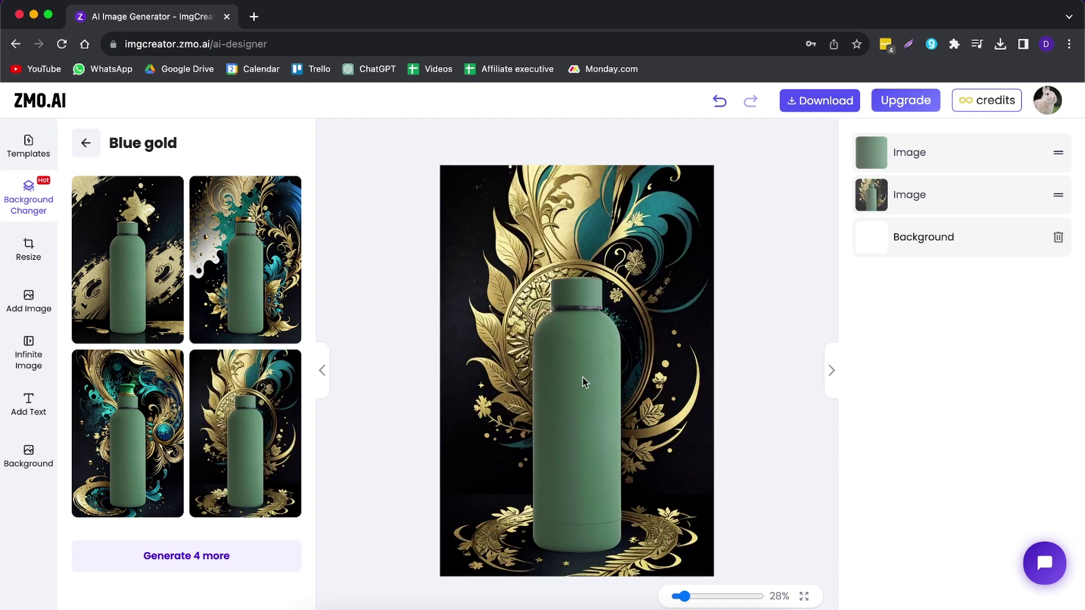
left_click_drag(585, 383, 661, 313)
scroll(752, 181, "up", 3)
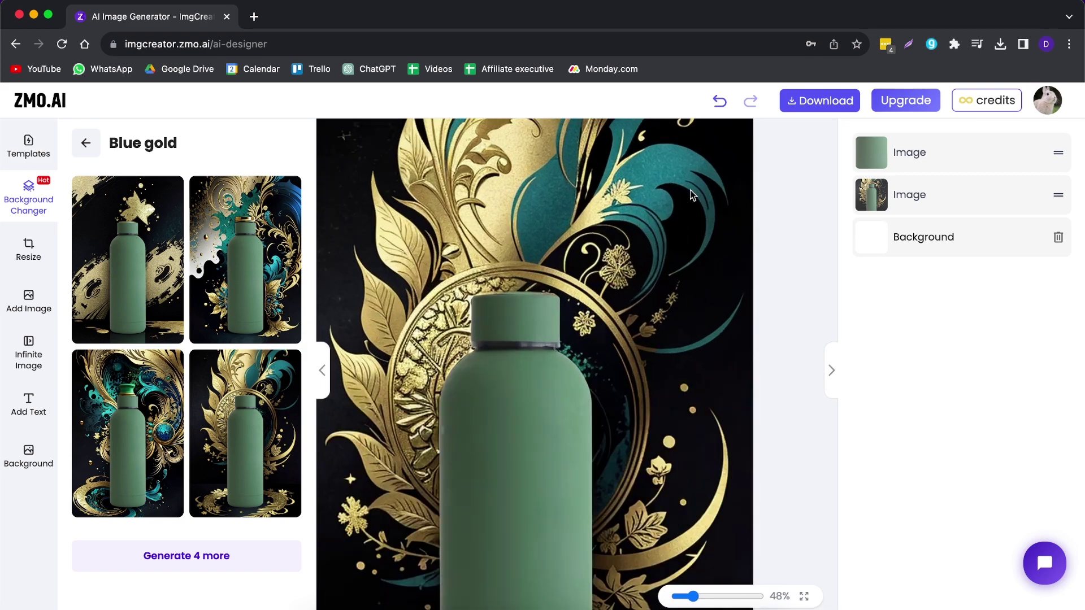
scroll(622, 339, "down", 3)
scroll(585, 493, "up", 5)
scroll(585, 493, "down", 5)
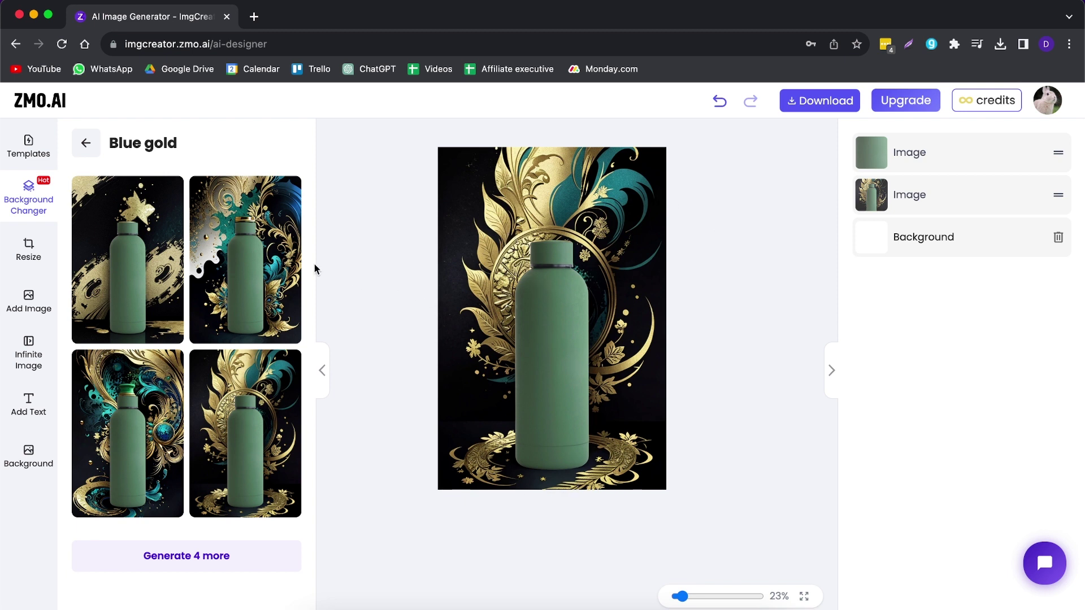
Go back to the full list of background styles.
left_click(89, 149)
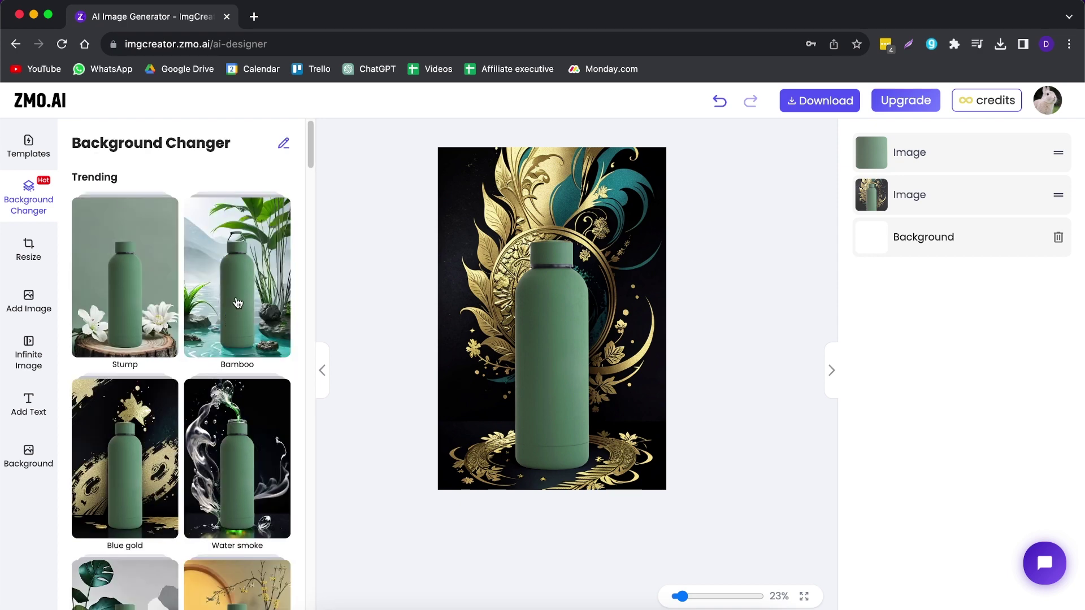
Generate Bamboo style backgrounds and apply the last variation to the bottle.
scroll(237, 303, "down", 4)
scroll(240, 300, "up", 4)
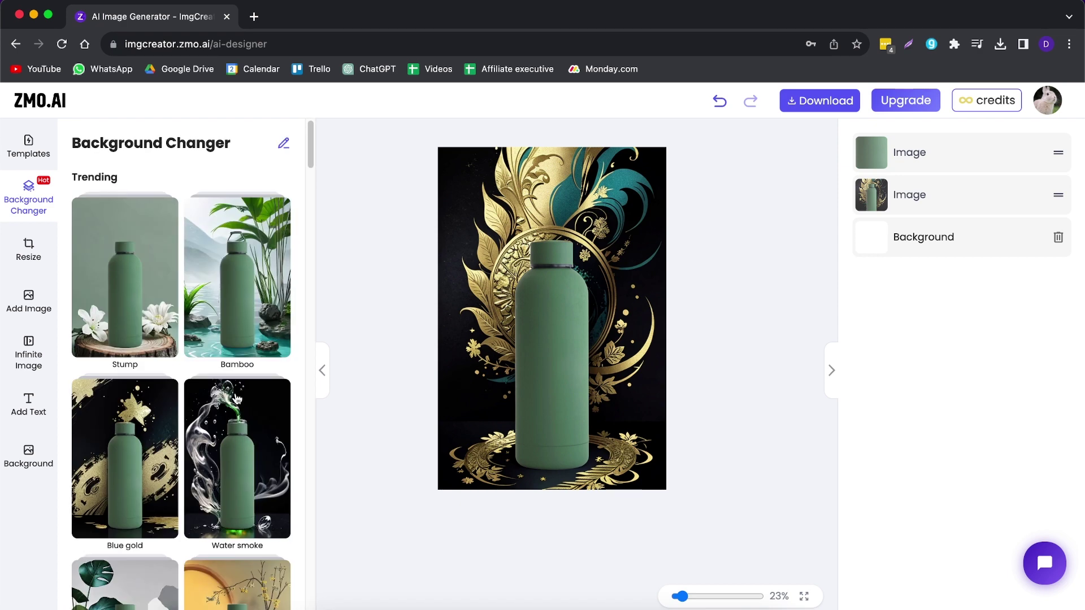
left_click(245, 296)
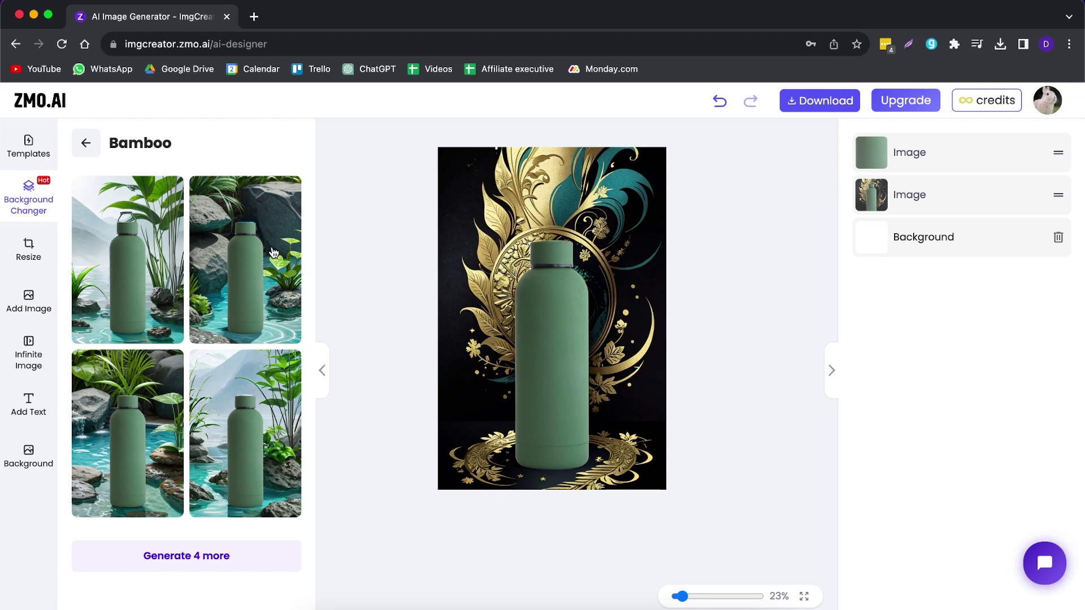
left_click(252, 417)
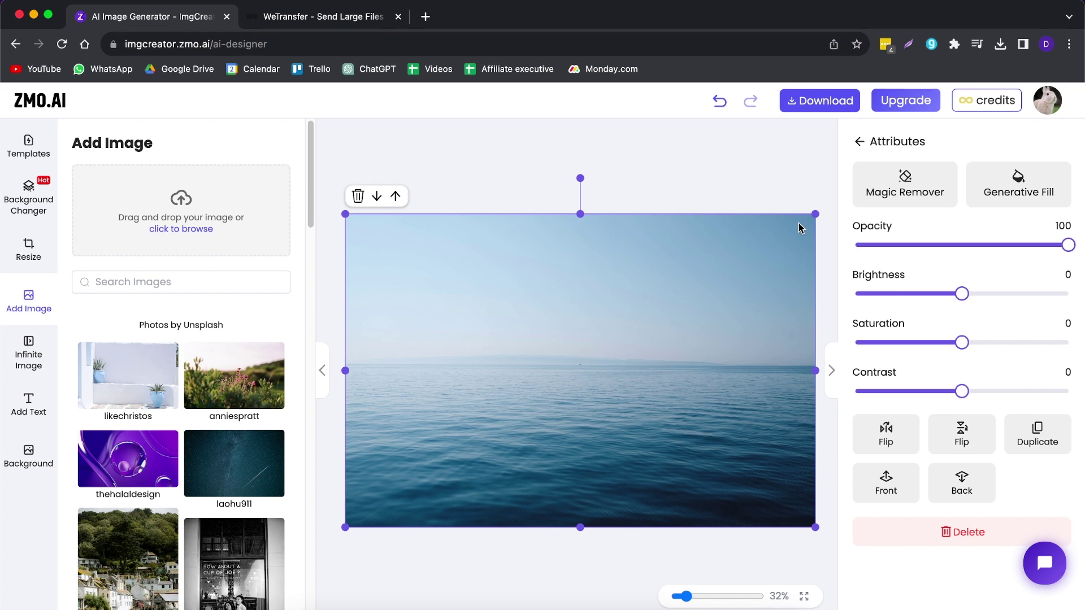
Start Generative Fill on the sea photo from the Attributes panel.
left_click(1028, 195)
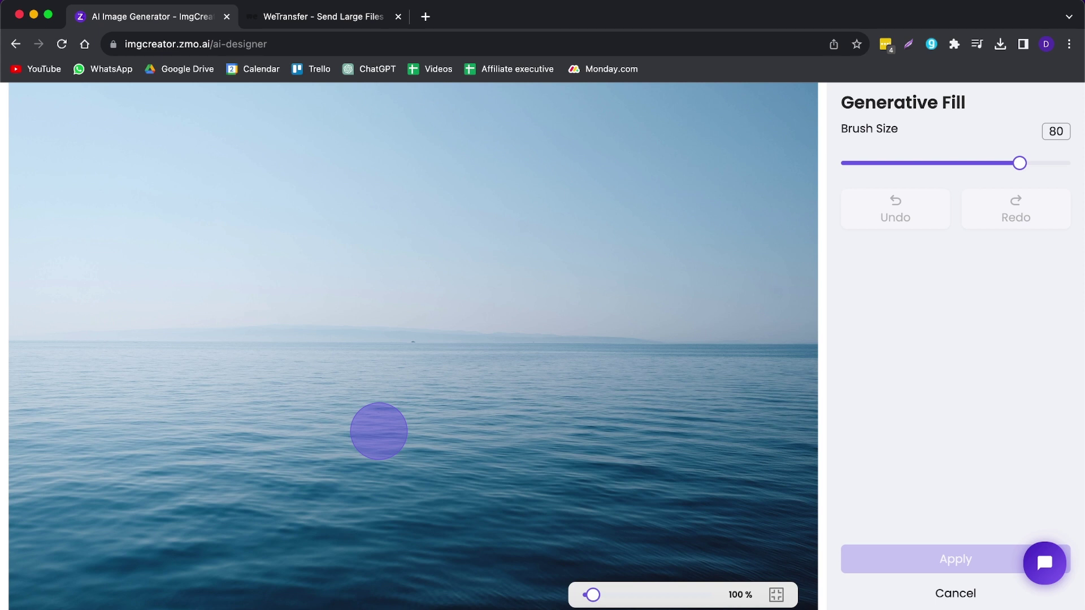
Paint a mask over the sea area where the boat should appear.
left_click(540, 397)
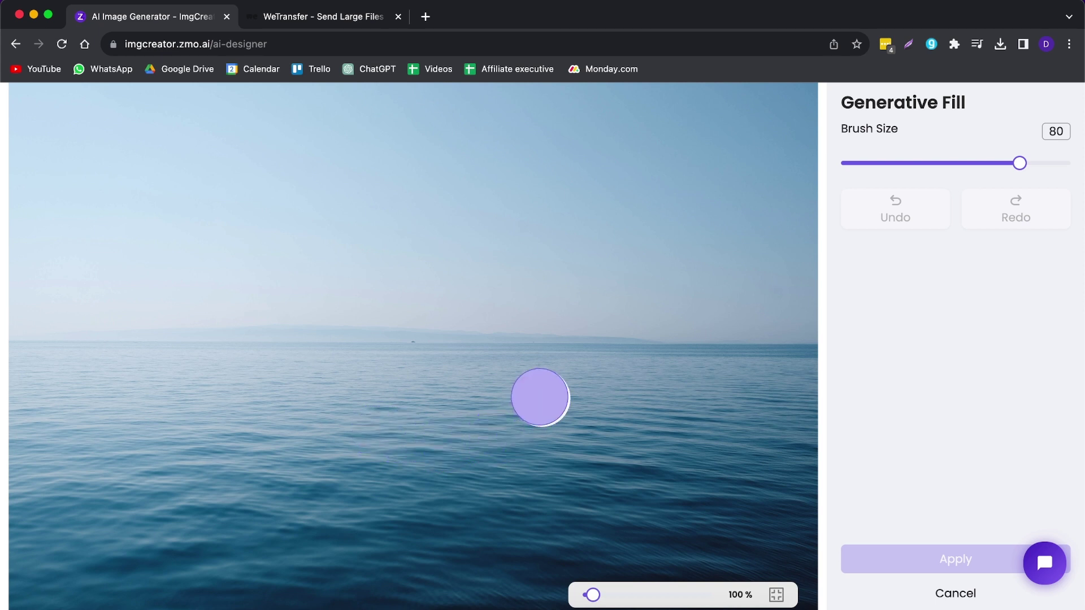
mouse_move(539, 398)
left_mouse_down()
mouse_move(378, 373)
mouse_move(277, 381)
mouse_move(257, 408)
mouse_move(265, 423)
mouse_move(349, 431)
mouse_move(546, 432)
mouse_move(337, 395)
left_mouse_up()
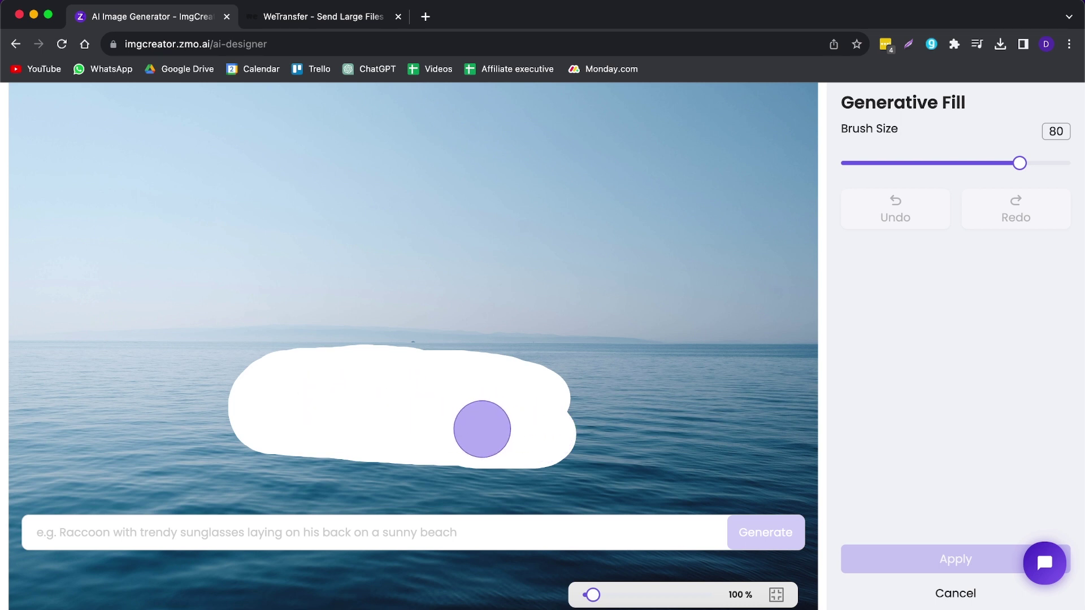
mouse_move(482, 429)
left_mouse_down()
mouse_move(537, 428)
mouse_move(552, 412)
left_mouse_up()
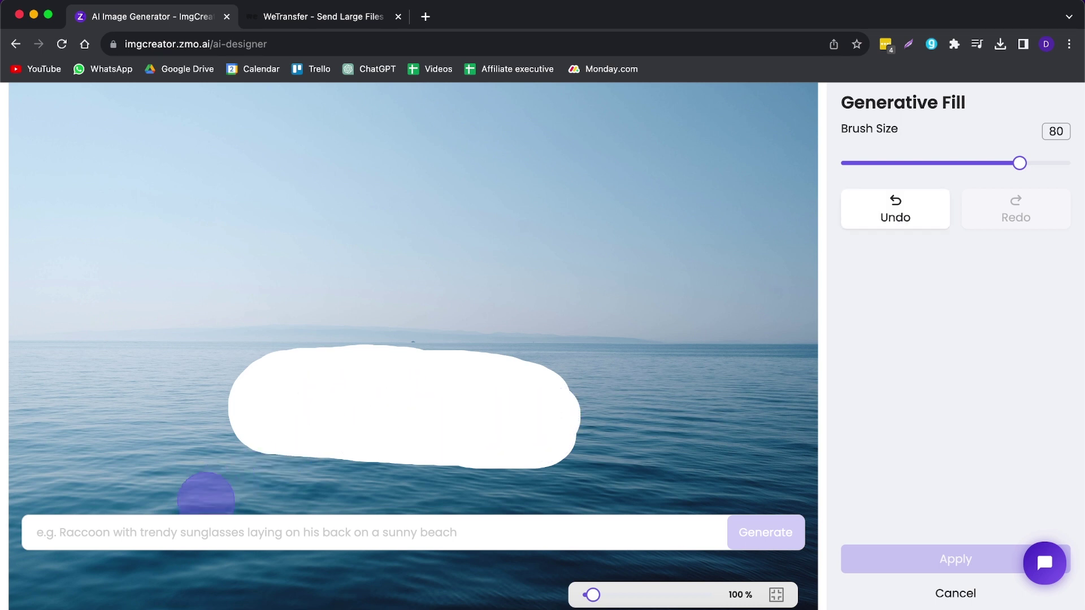
Generate content in the masked area from the prompt 'a luxury boat'.
left_click(200, 526)
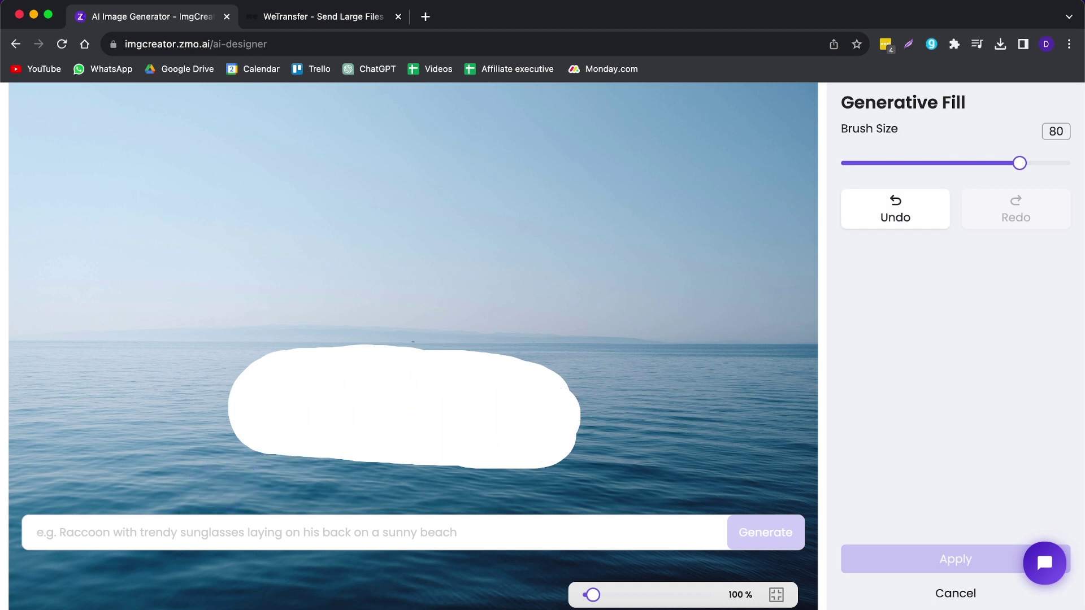
type("a luxury boat")
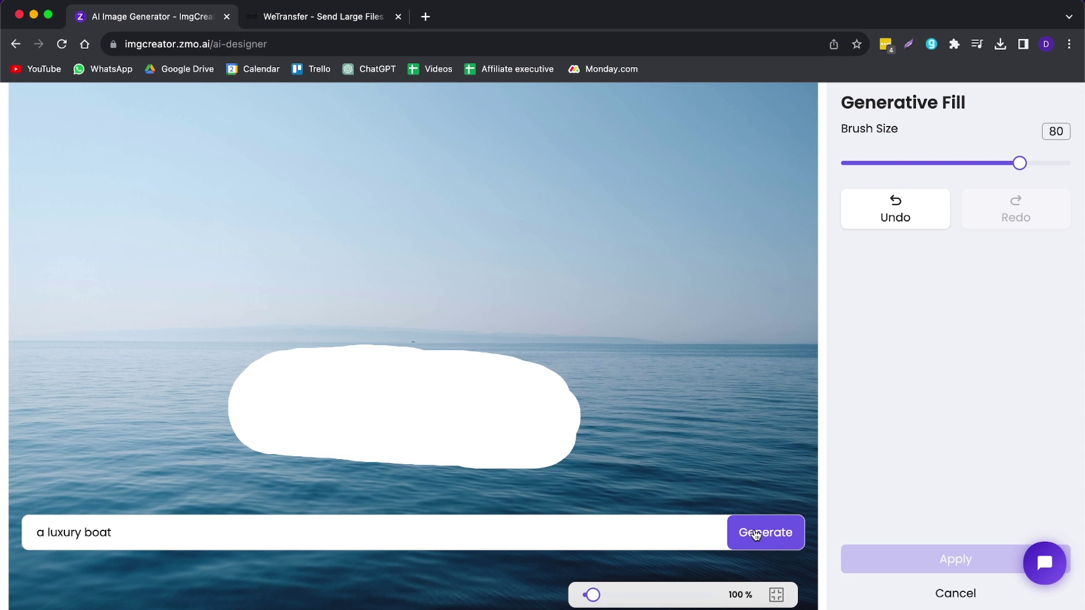
left_click(756, 535)
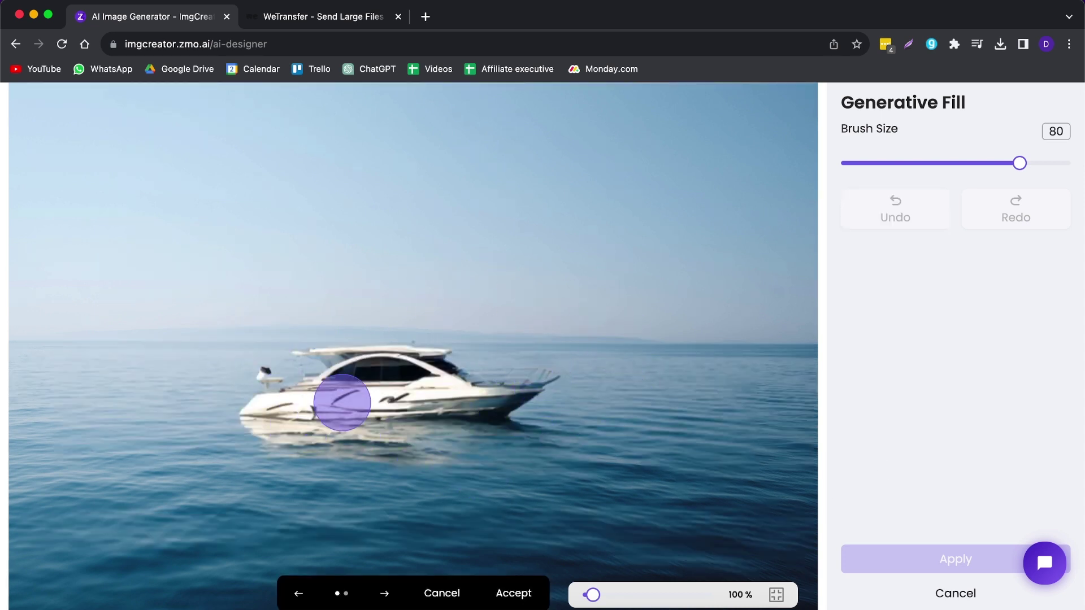
Compare the dark-hulled and white yacht results.
left_click(391, 596)
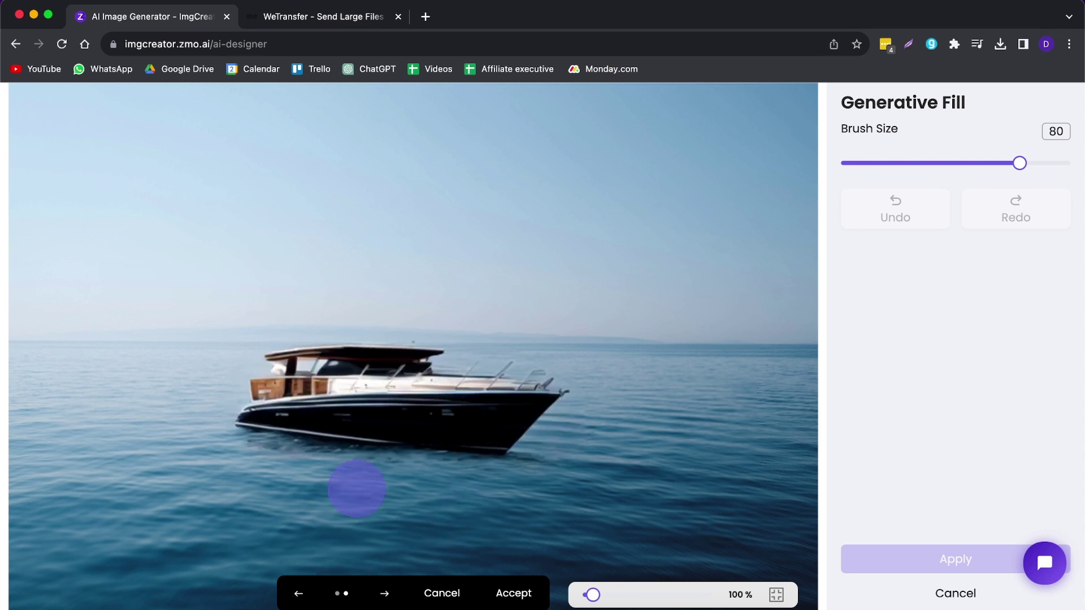
left_click(289, 596)
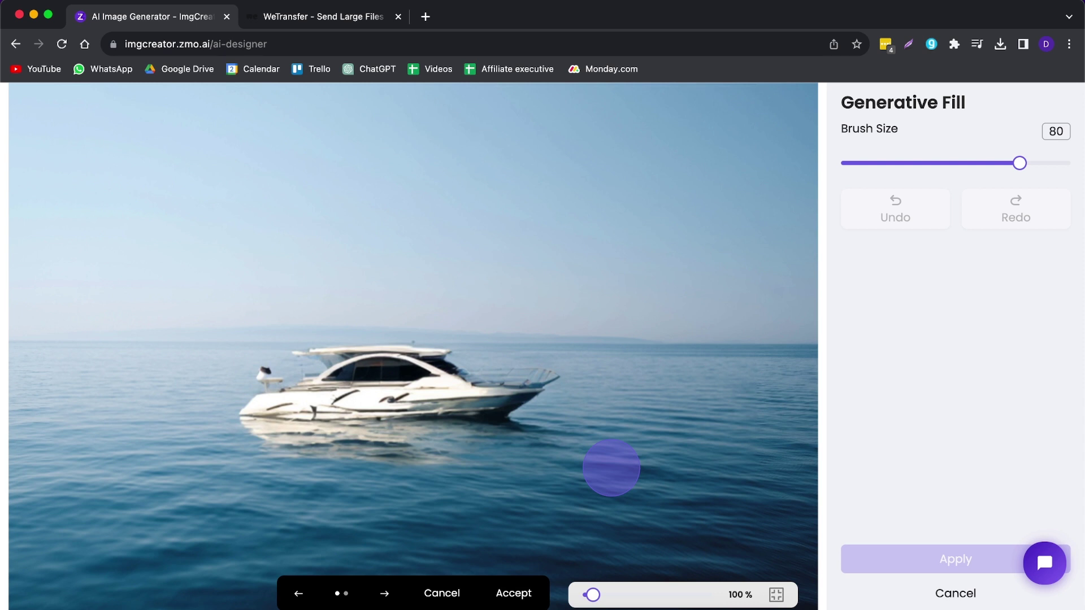
left_click(385, 594)
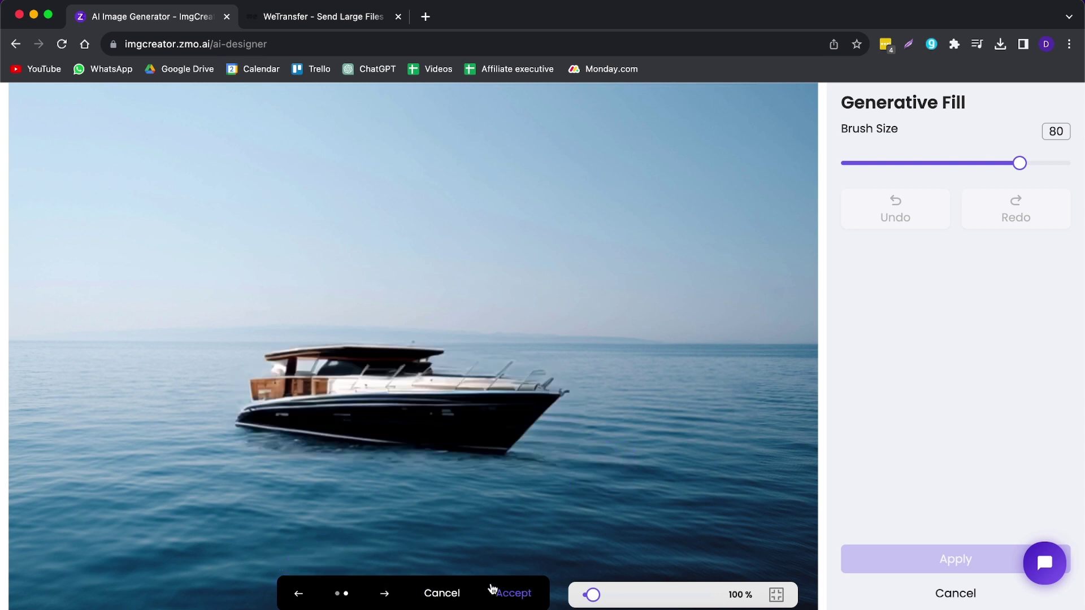
left_click(296, 596)
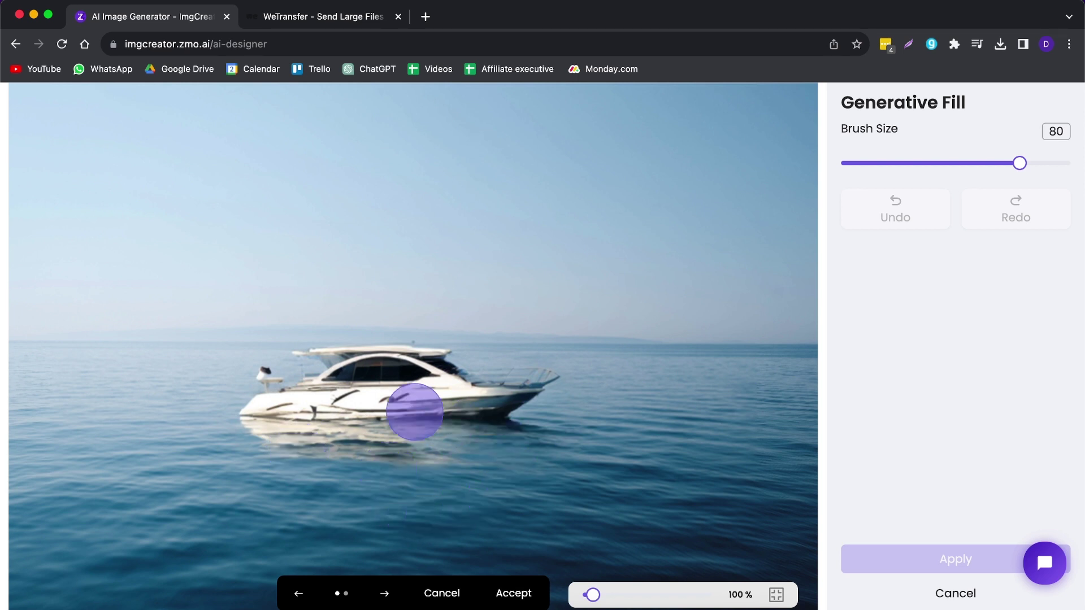
Accept the white yacht result and apply the generative fill.
left_click(523, 594)
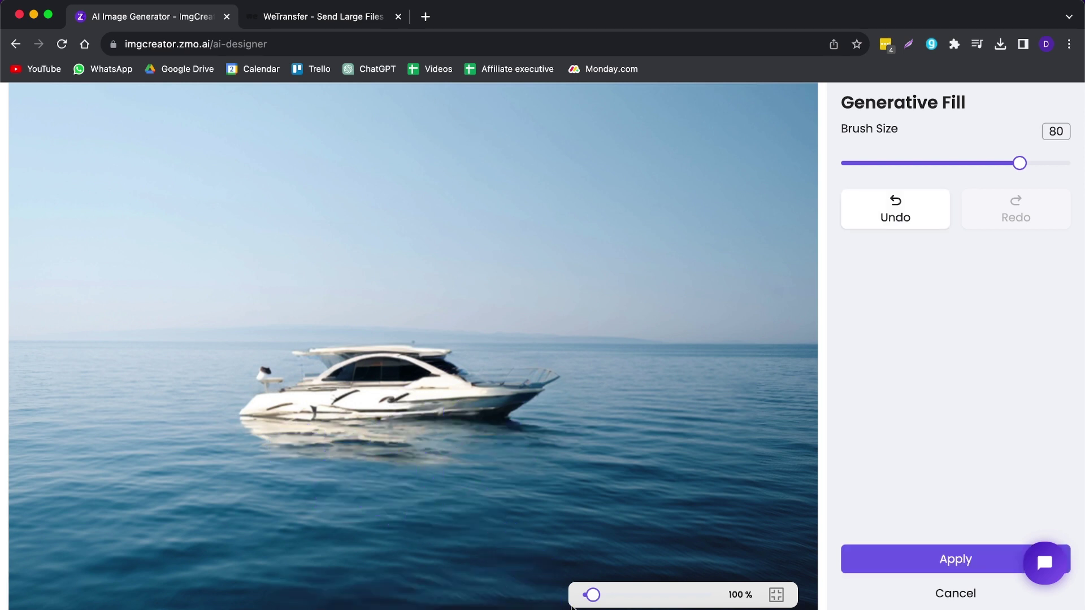
left_click(920, 563)
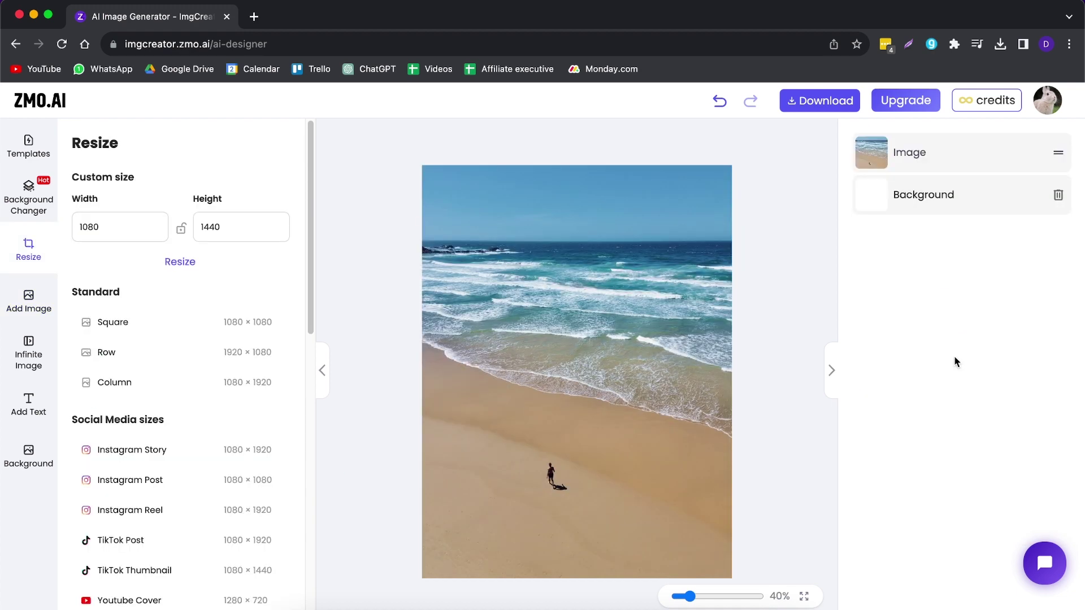
Select the beach photo and start Magic Remover from the Attributes panel.
left_click(938, 169)
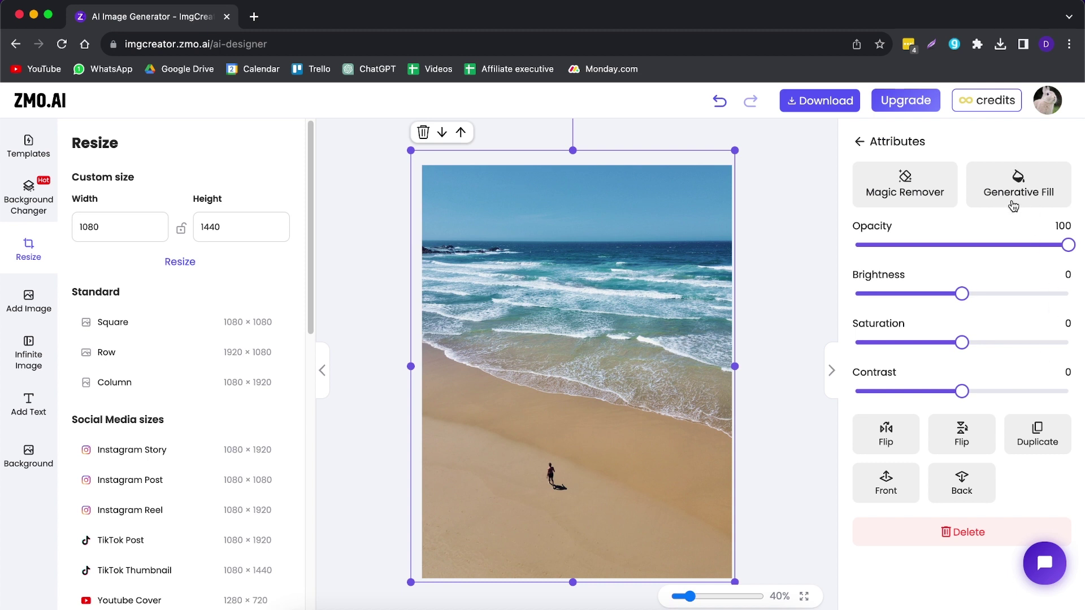
left_click(906, 197)
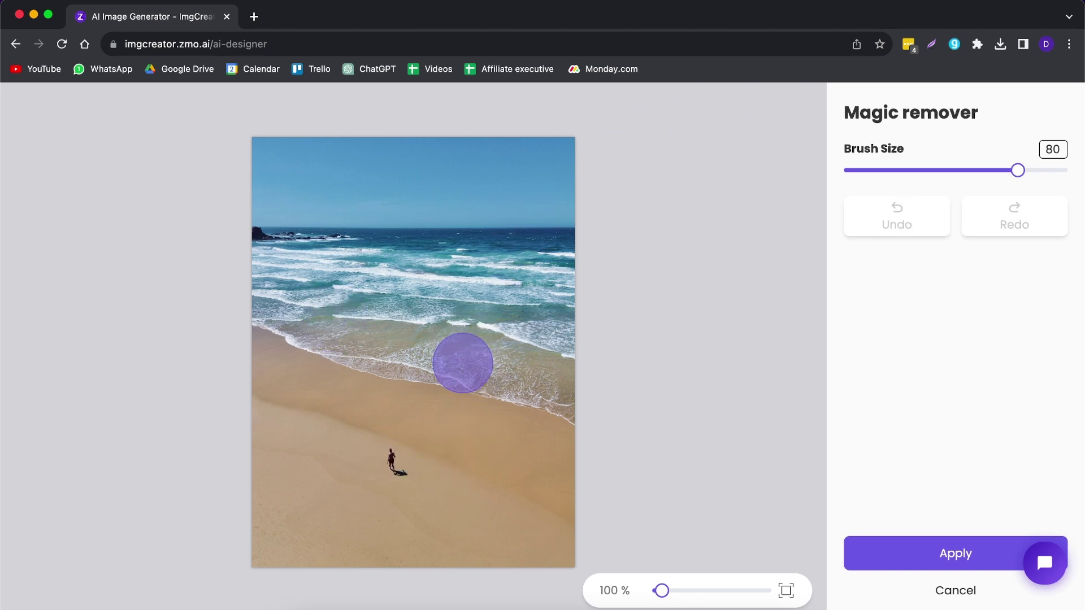
Brush over the walking person on the sand and remove them.
left_click(400, 465)
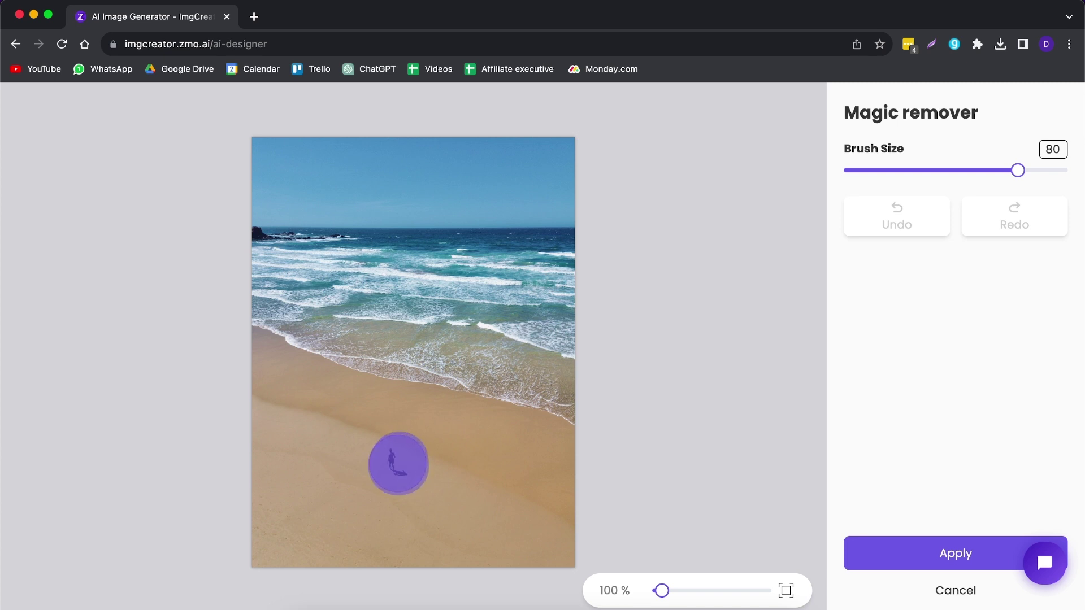
left_click(955, 554)
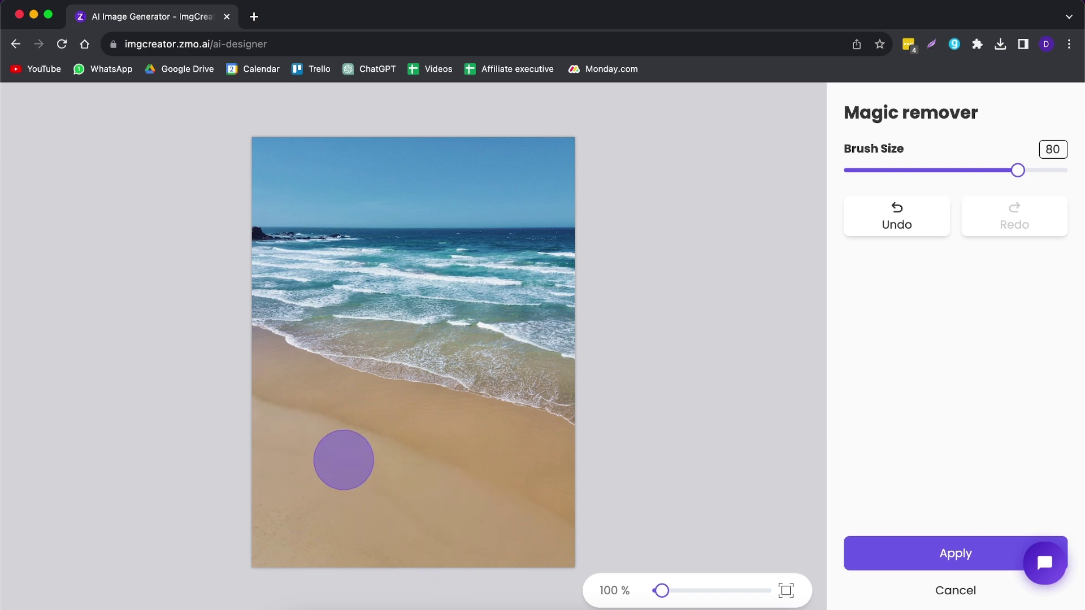
Bring up the cleaned beach photo in the editor and zoom in and out to check it.
left_click(885, 568)
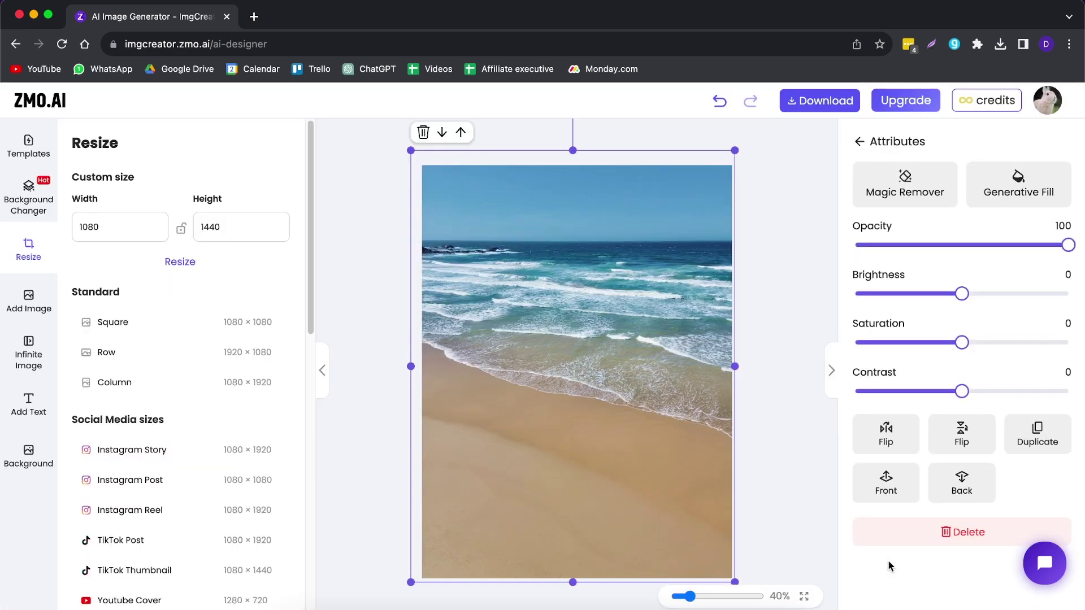
scroll(470, 487, "up", 10)
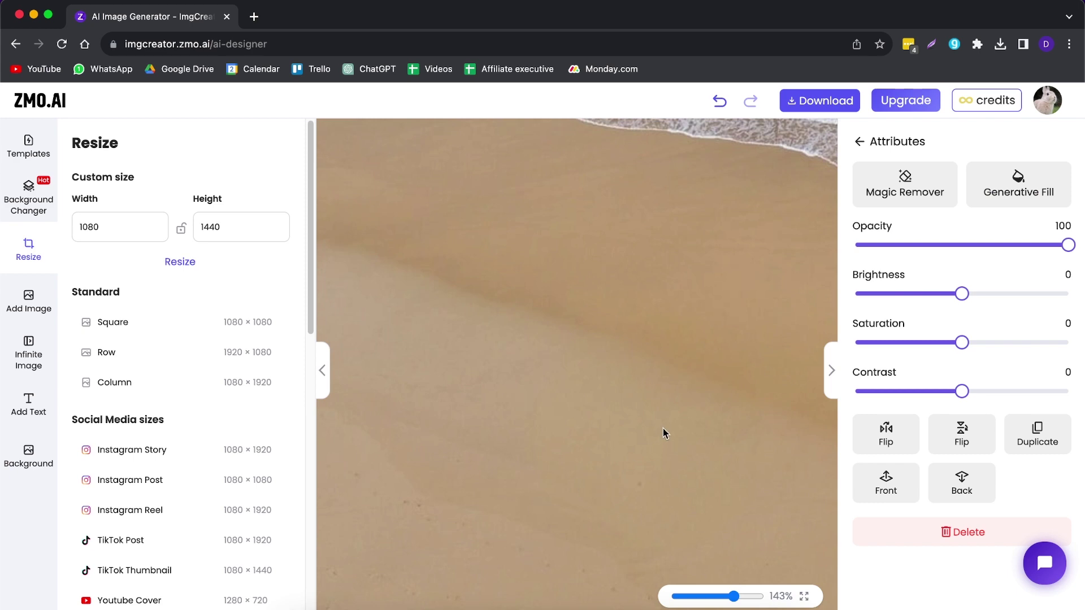
scroll(663, 429, "down", 10)
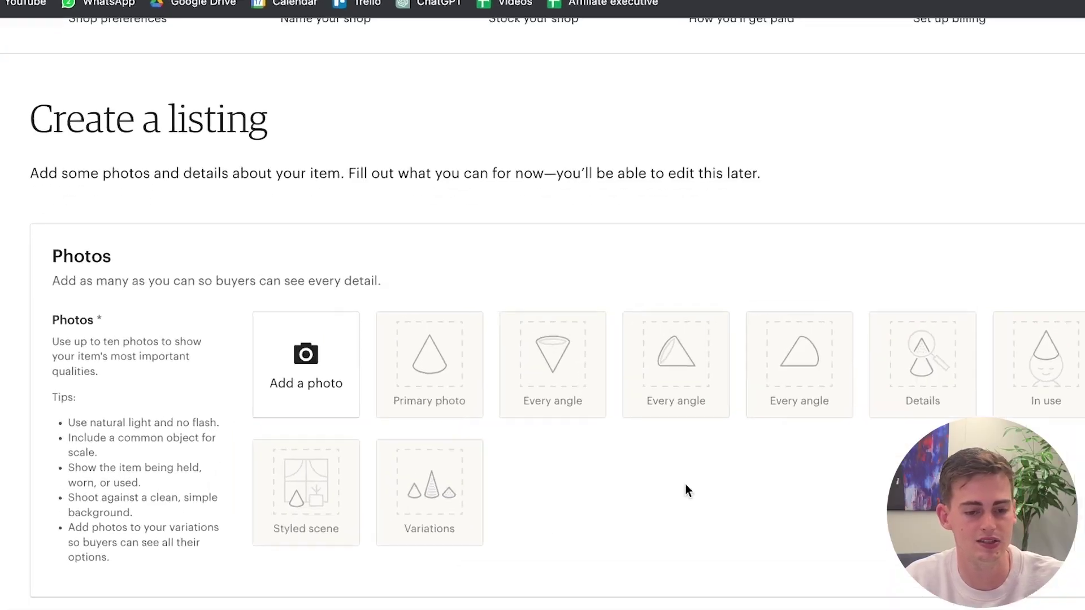
scroll(599, 315, "down", 3)
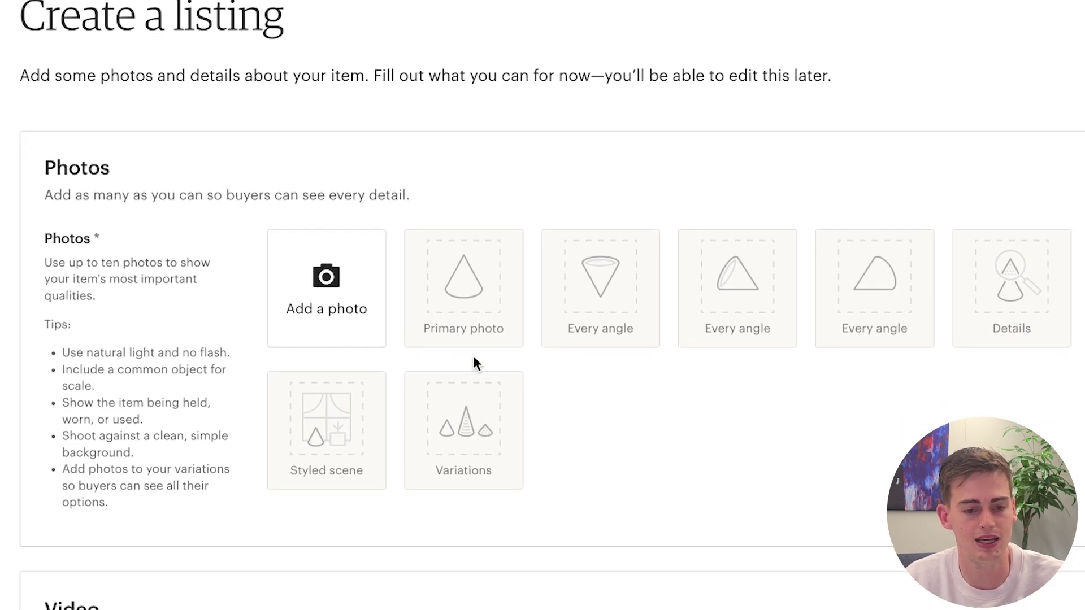